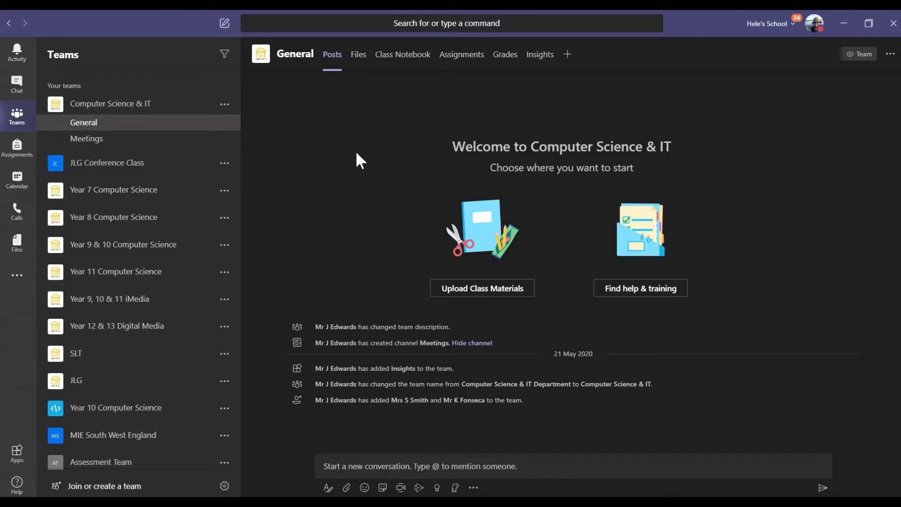
Start a new calendar meeting titled "Year 12 meeting".
{"action": "left_click", "coordinate": [14, 184]}
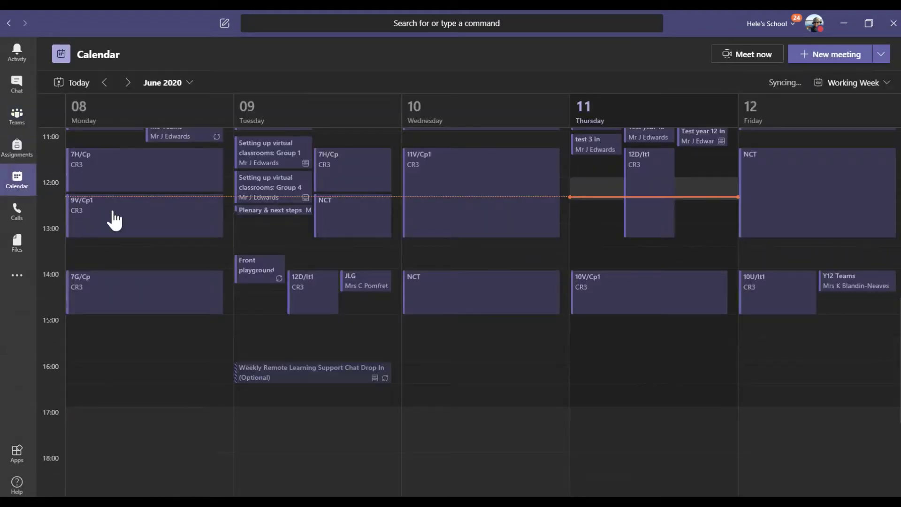
{"action": "left_click", "coordinate": [833, 55]}
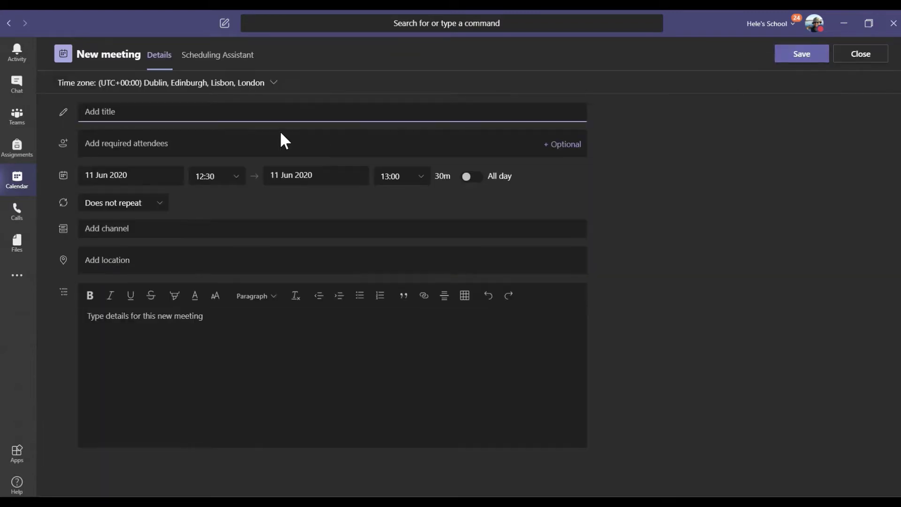
{"action": "type", "text": "Year 12 meeting"}
Add two student accounts beginning with "14" as required attendees, and discard the unsaved meeting.
{"action": "left_click", "coordinate": [145, 142]}
{"action": "type", "text": "14"}
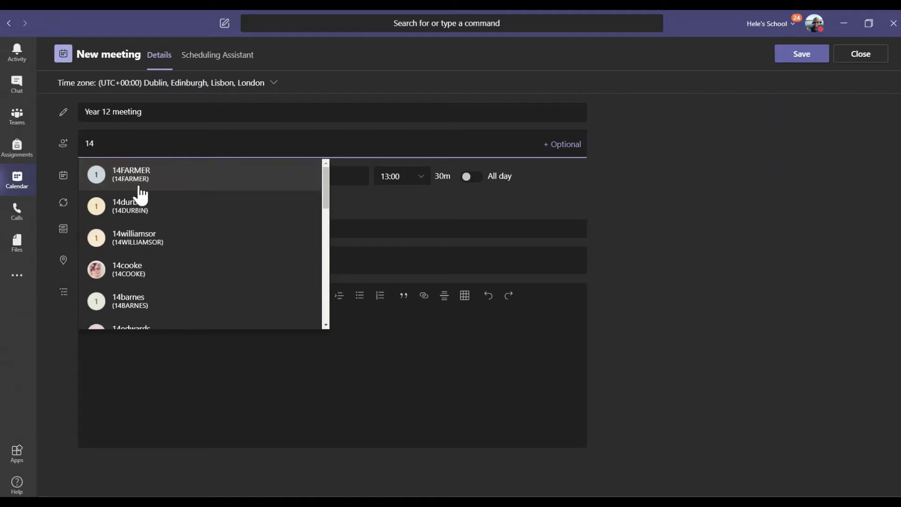
{"action": "left_click", "coordinate": [167, 207]}
{"action": "type", "text": "14"}
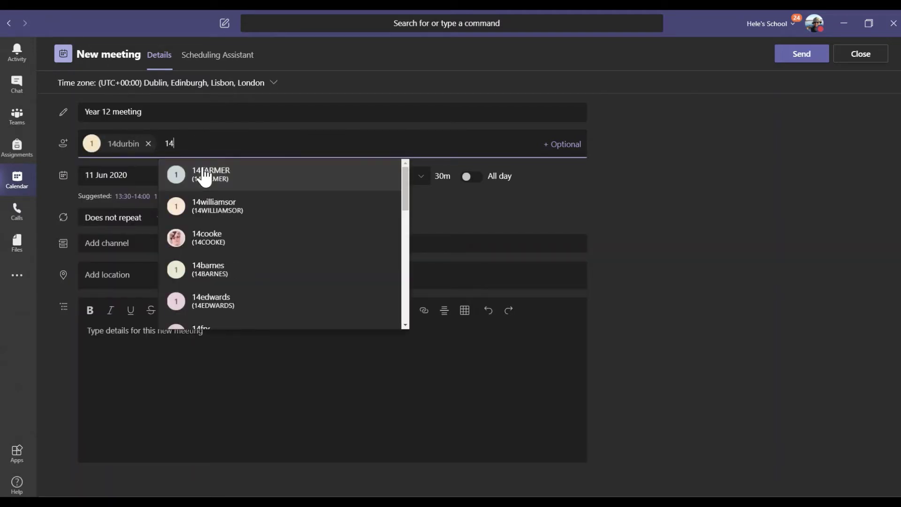
{"action": "left_click", "coordinate": [205, 178]}
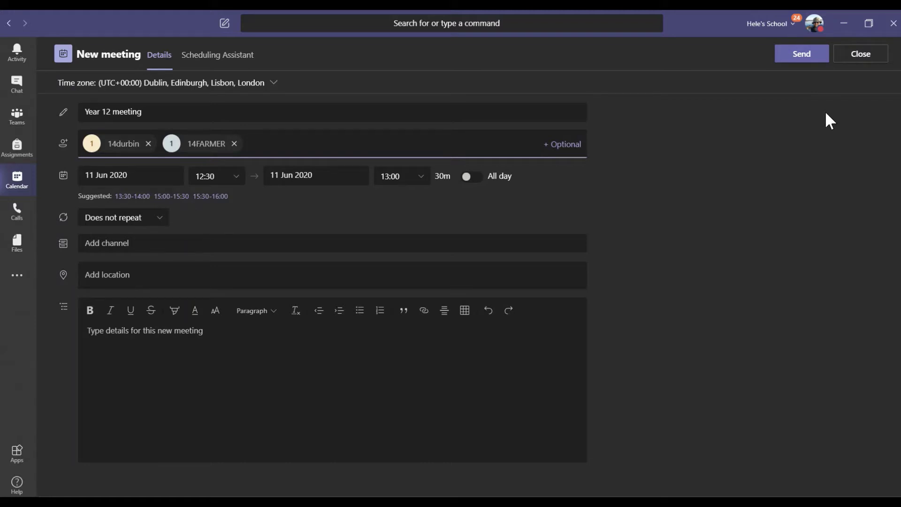
{"action": "left_click", "coordinate": [863, 54]}
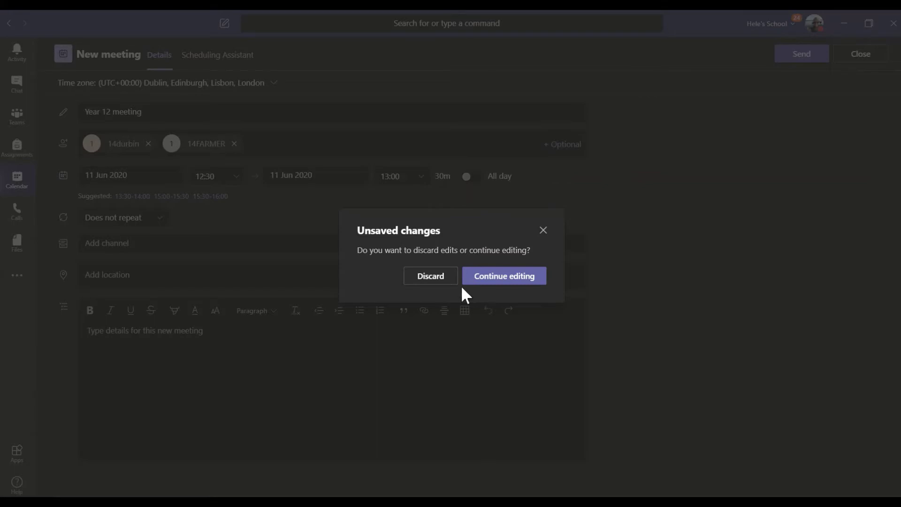
{"action": "left_click", "coordinate": [438, 278]}
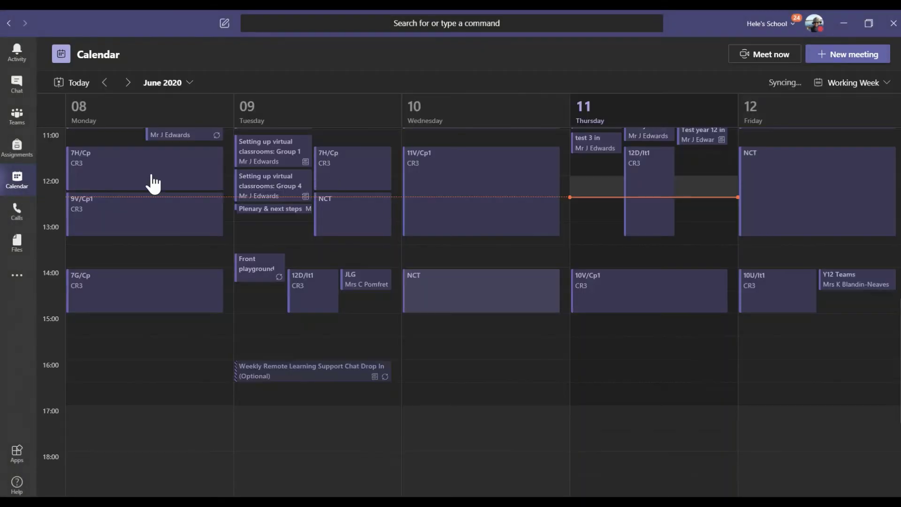
In the meeting options of "Test year 12 call", set who can present to "Only me", save, and return to Microsoft Teams.
{"action": "left_click", "coordinate": [643, 139]}
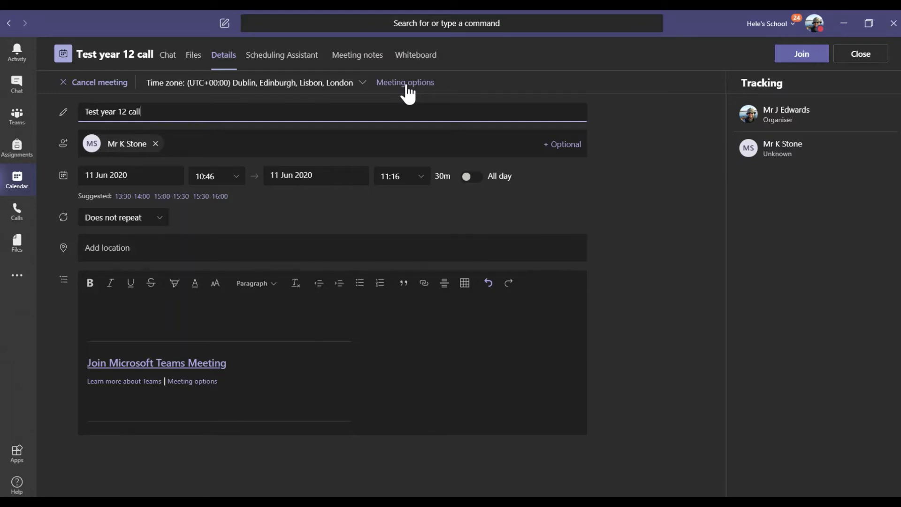
{"action": "left_click", "coordinate": [406, 85]}
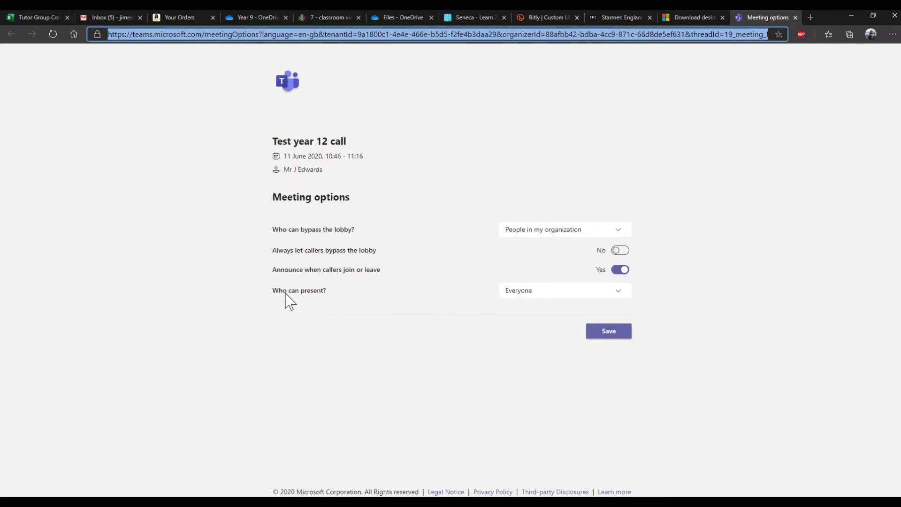
{"action": "left_click", "coordinate": [525, 294]}
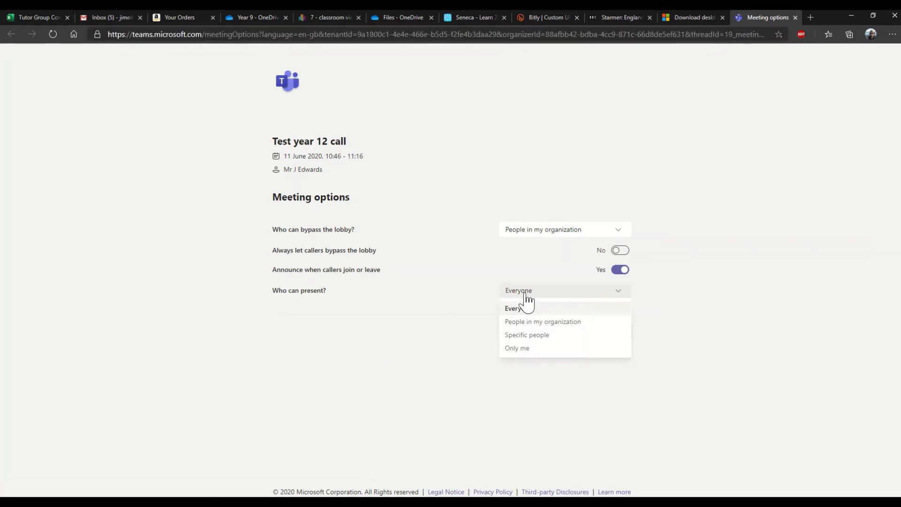
{"action": "left_click", "coordinate": [518, 348]}
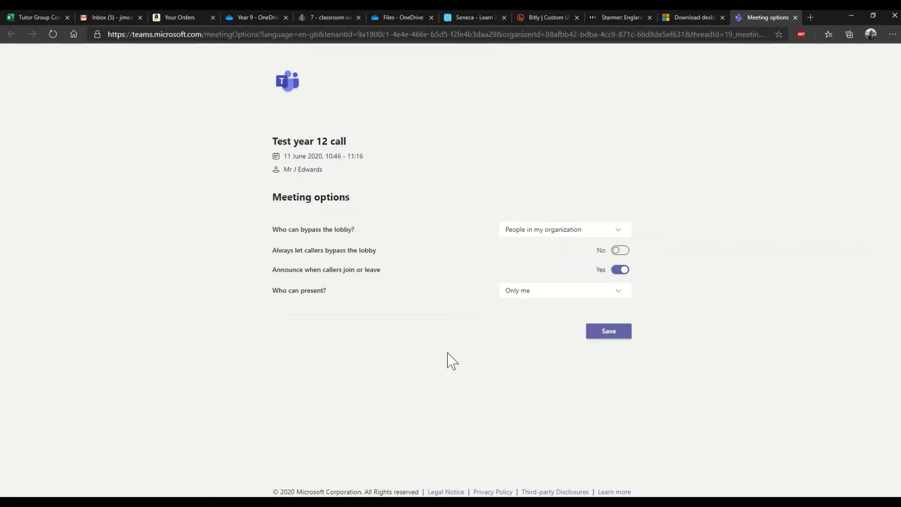
{"action": "left_click", "coordinate": [595, 336]}
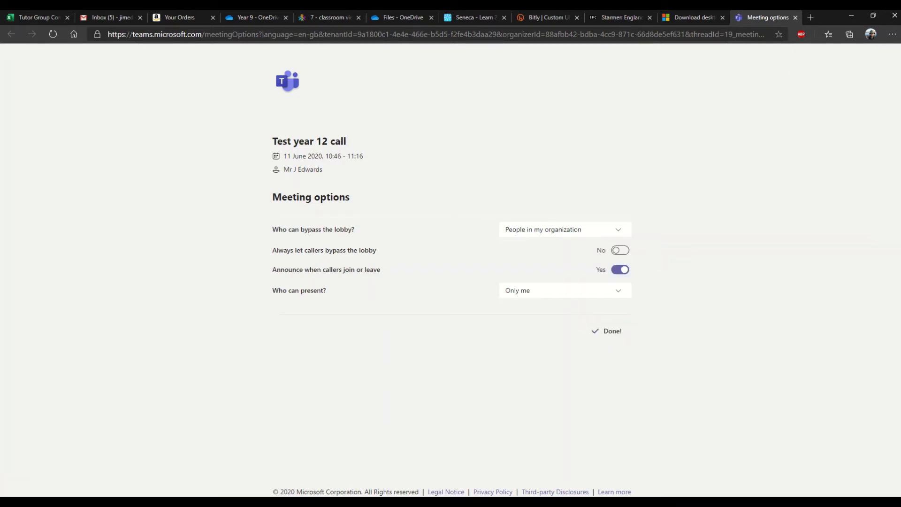
{"action": "key", "text": "alt+Tab"}
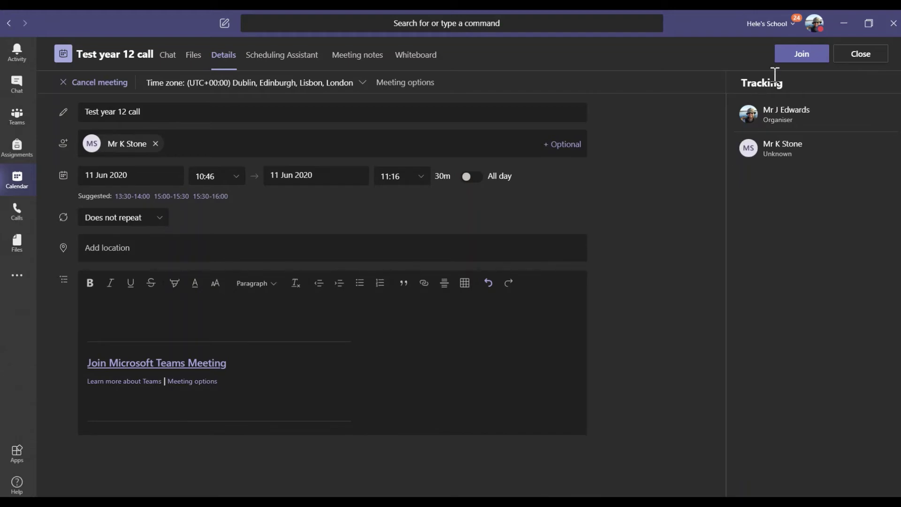
Join the "Test year 12 call" meeting with camera and microphone on, and show its participant list.
{"action": "left_click", "coordinate": [803, 55]}
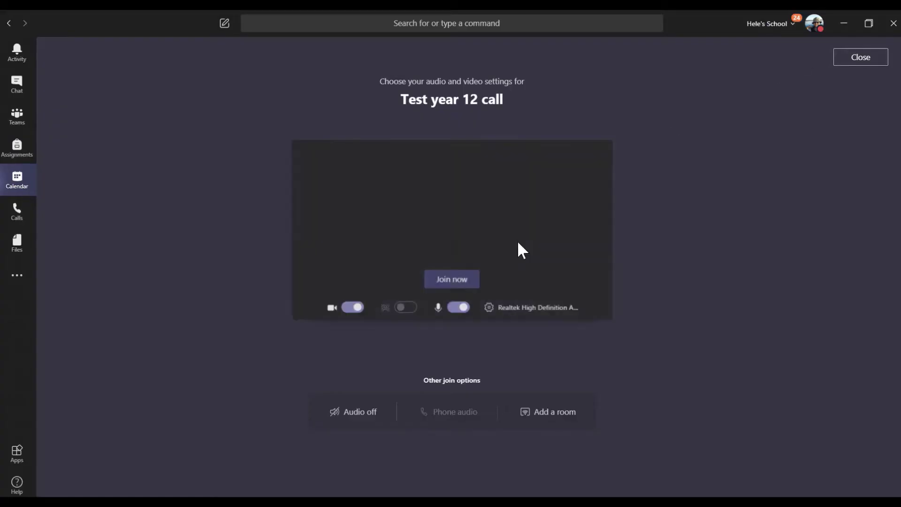
{"action": "left_click", "coordinate": [453, 281]}
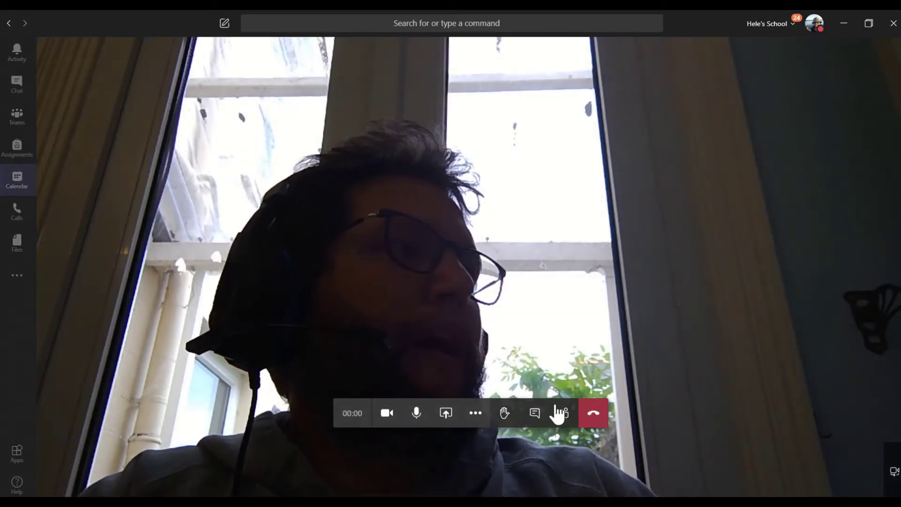
{"action": "left_click", "coordinate": [563, 413]}
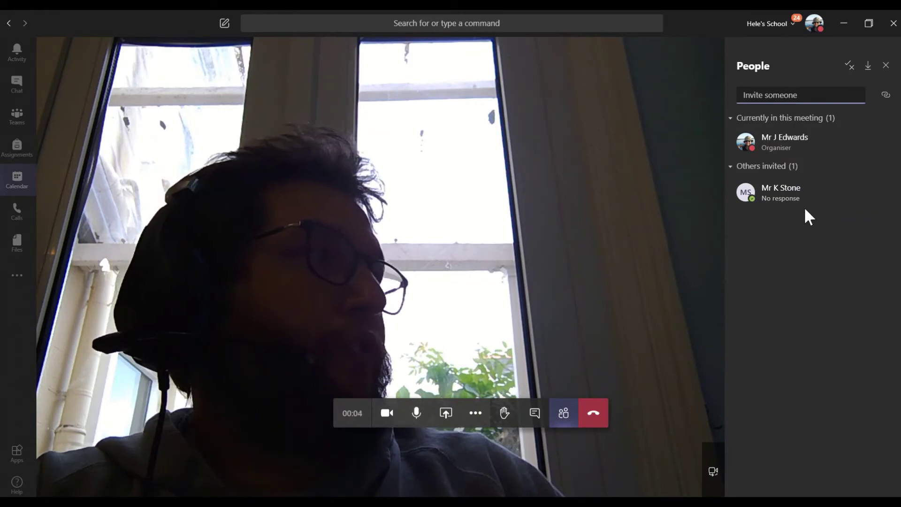
{"action": "mouse_move", "coordinate": [753, 198]}
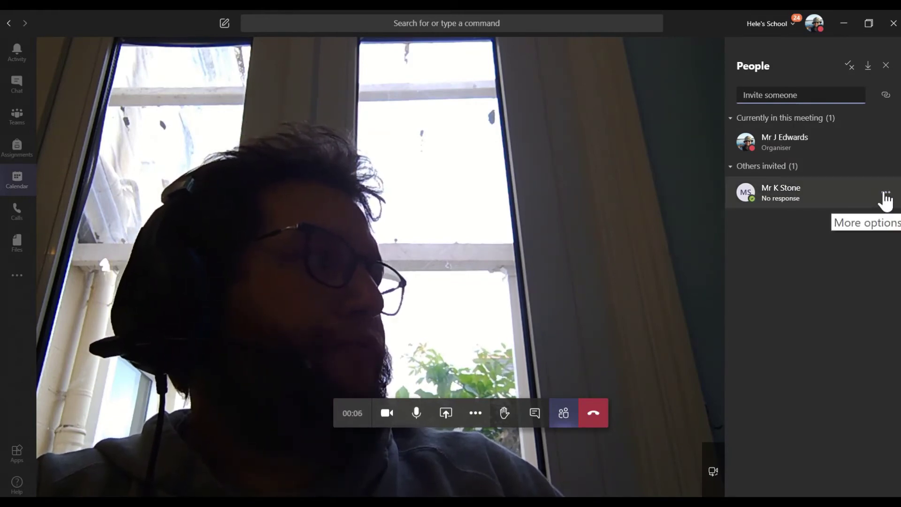
{"action": "left_click", "coordinate": [565, 411]}
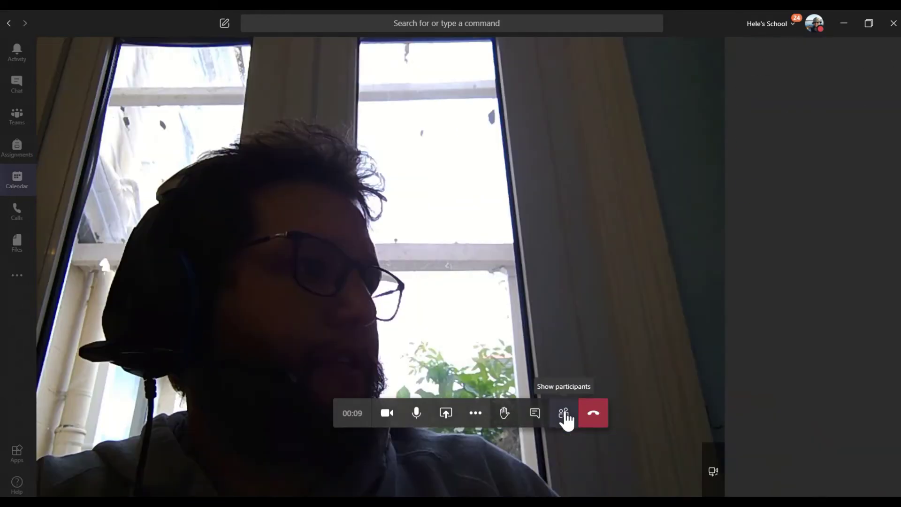
{"action": "left_click", "coordinate": [565, 412]}
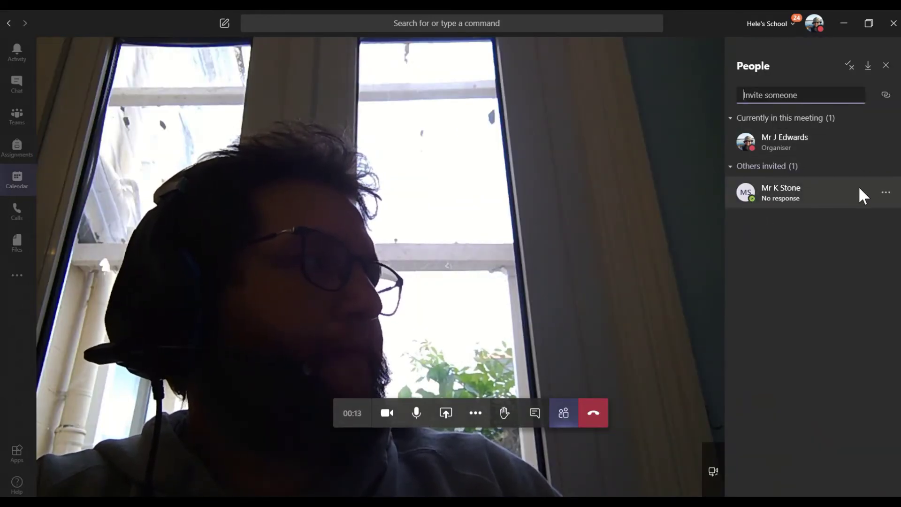
Show the available actions for the invited attendee in the participant list, and leave the call.
{"action": "left_click", "coordinate": [885, 192]}
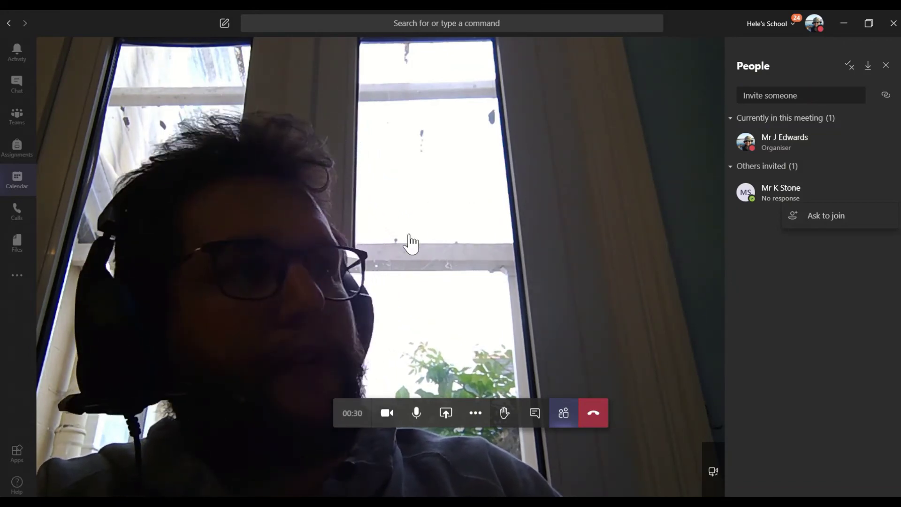
{"action": "left_click", "coordinate": [788, 259]}
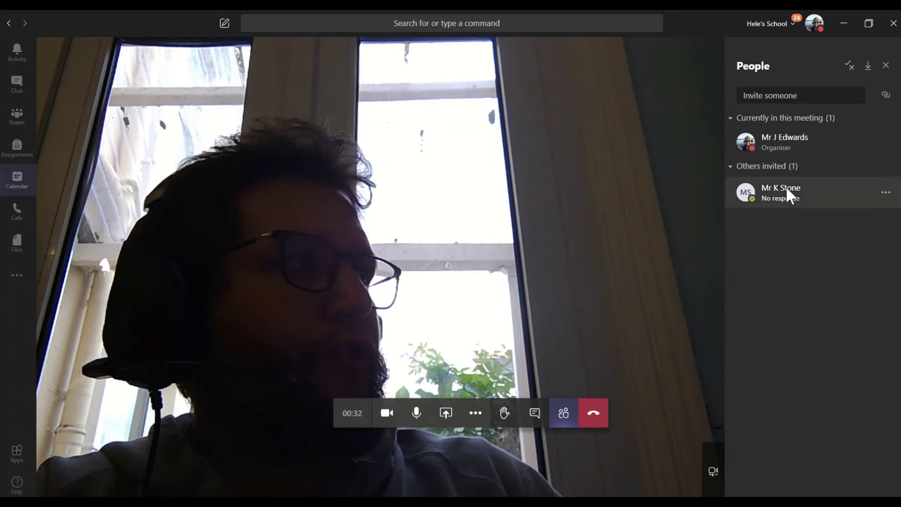
{"action": "left_click", "coordinate": [885, 193]}
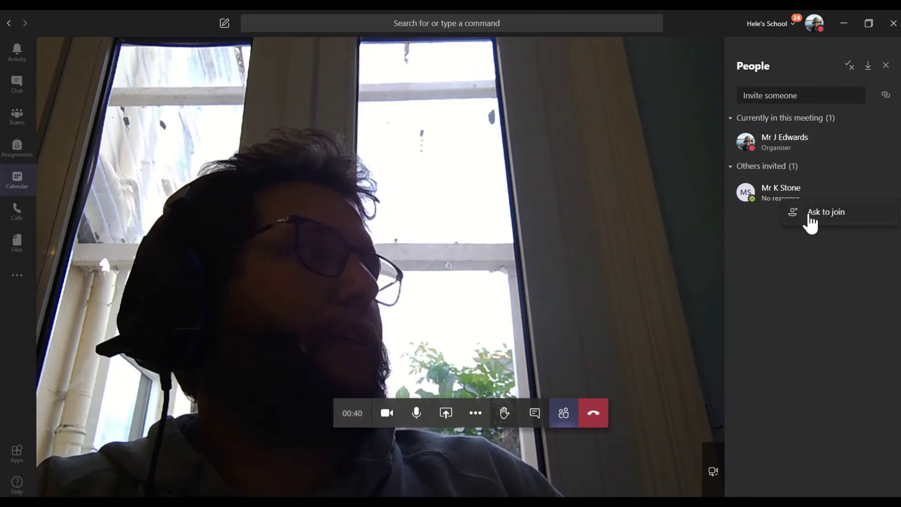
{"action": "left_click", "coordinate": [596, 411]}
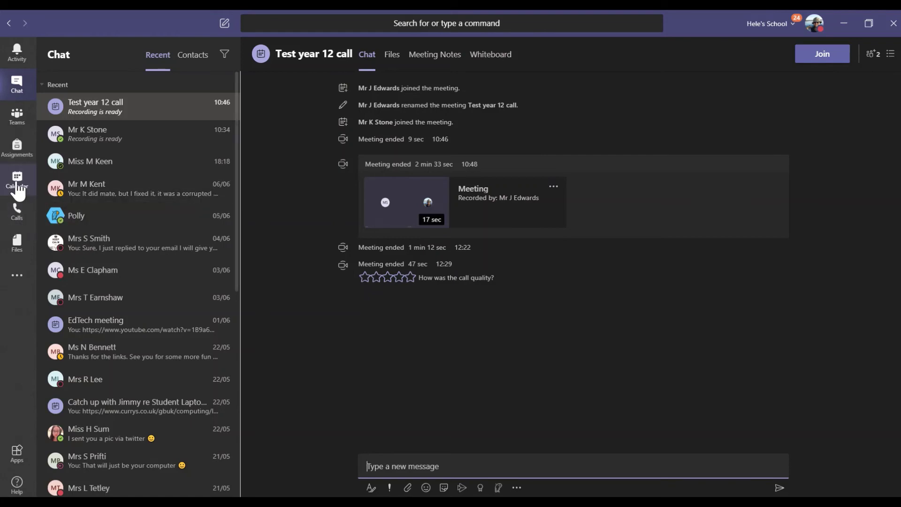
View the details of Tuesday's "Setting up virtual classrooms: Group 4" calendar meeting and close them.
{"action": "left_click", "coordinate": [17, 180]}
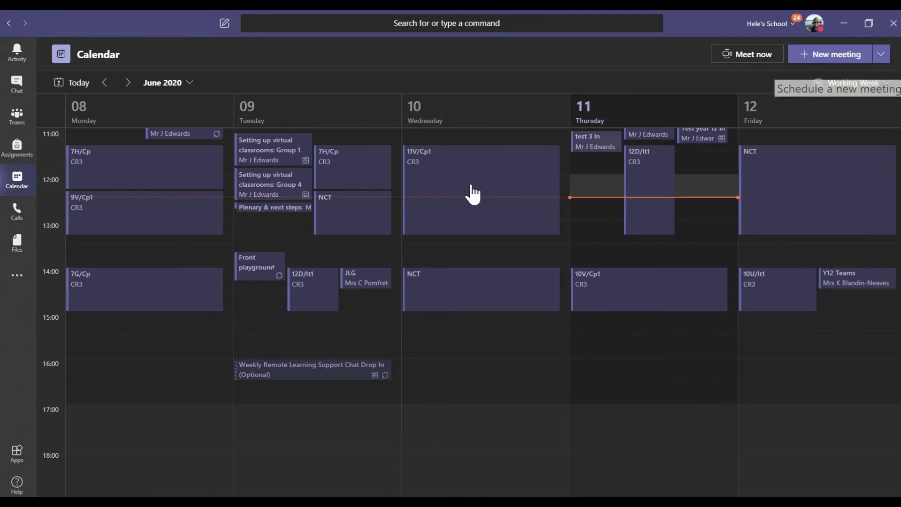
{"action": "left_click", "coordinate": [288, 194]}
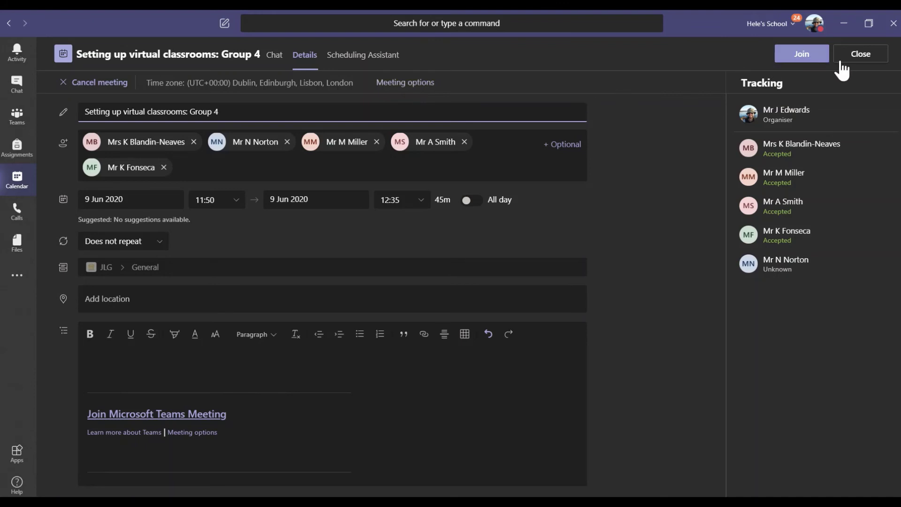
{"action": "left_click", "coordinate": [855, 66]}
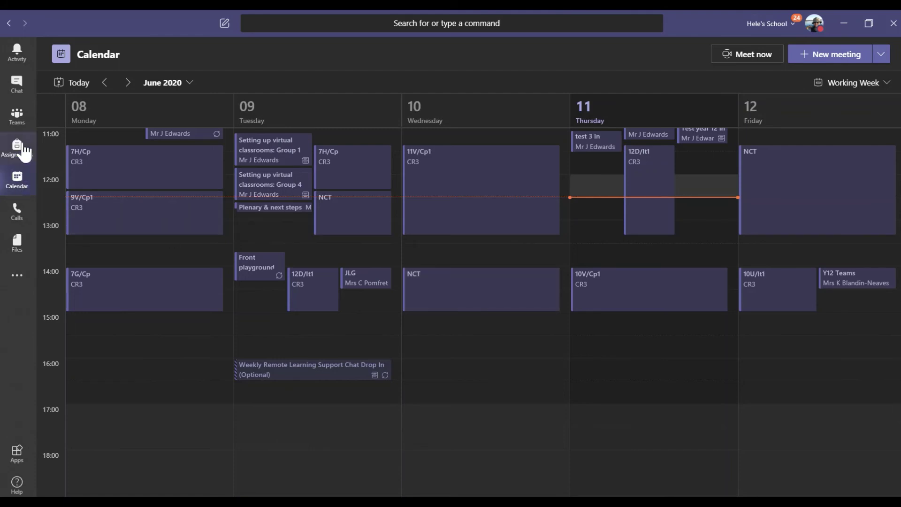
Join Thursday's "Test year 12 in a team" calendar meeting with camera and microphone on.
{"action": "left_click", "coordinate": [22, 123]}
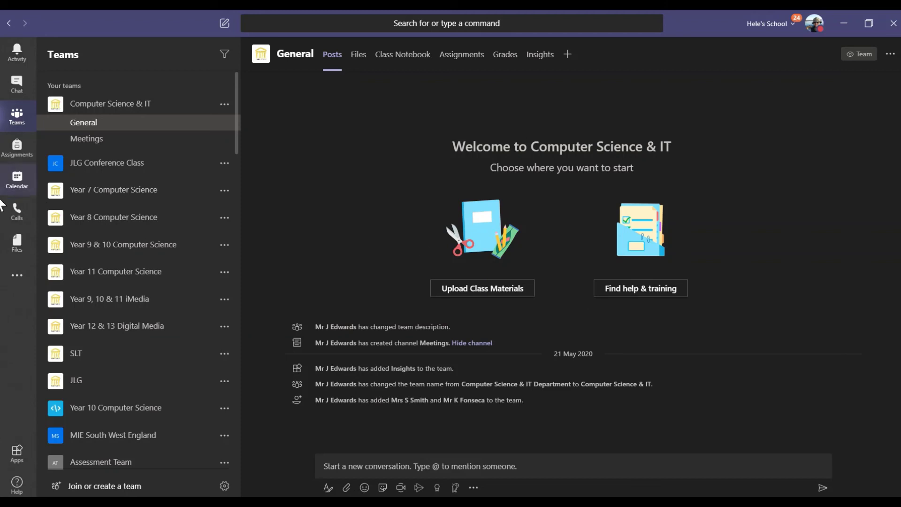
{"action": "left_click", "coordinate": [18, 184]}
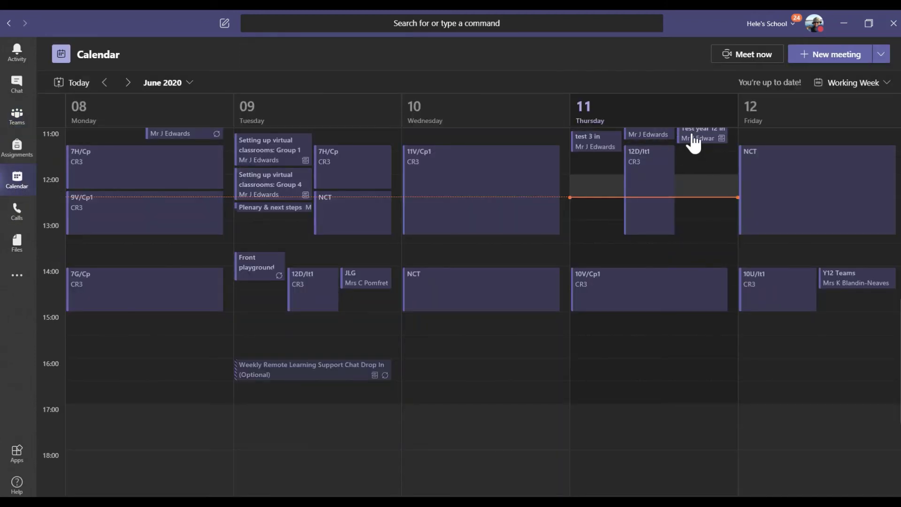
{"action": "left_click", "coordinate": [692, 139]}
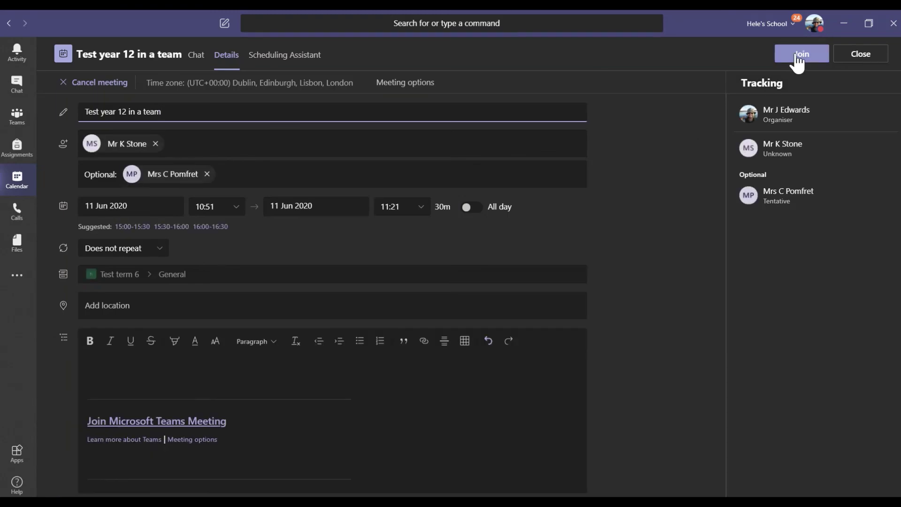
{"action": "left_click", "coordinate": [799, 55]}
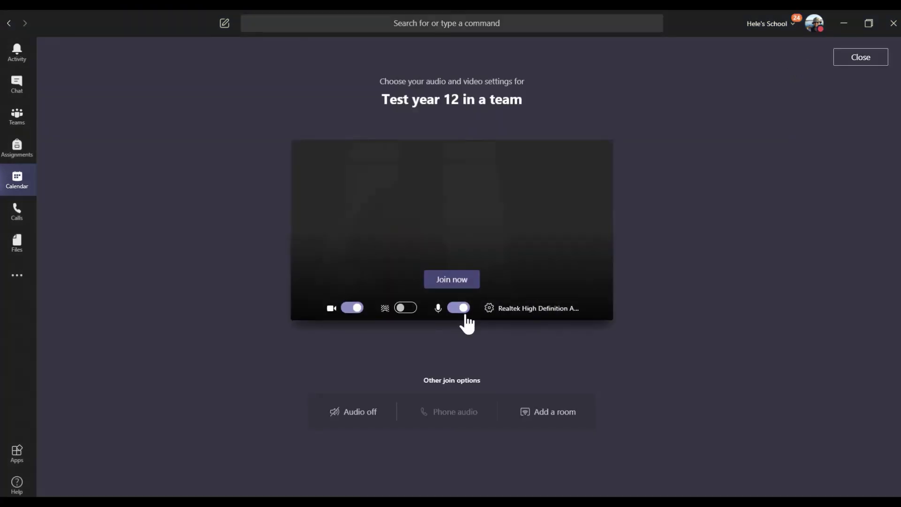
{"action": "left_click", "coordinate": [451, 280]}
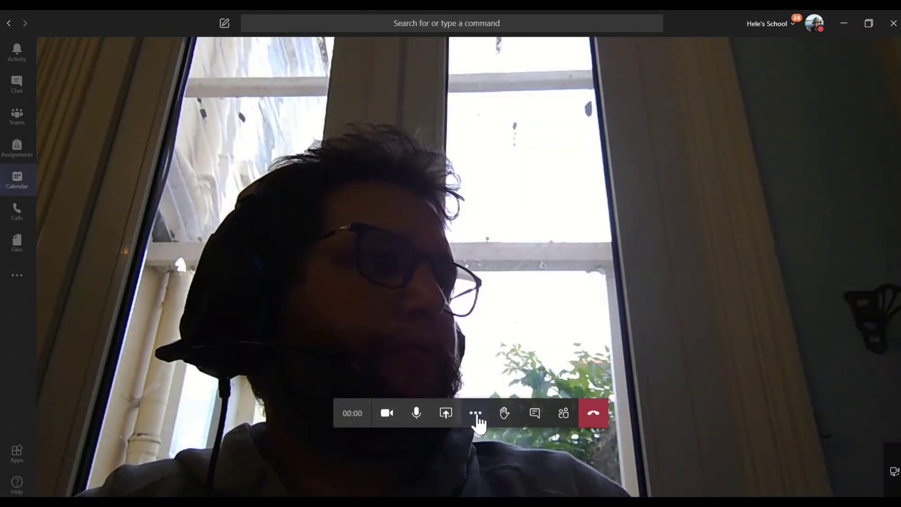
Show the additional actions available in the "Test year 12 in a team" call, and leave it.
{"action": "left_click", "coordinate": [475, 413]}
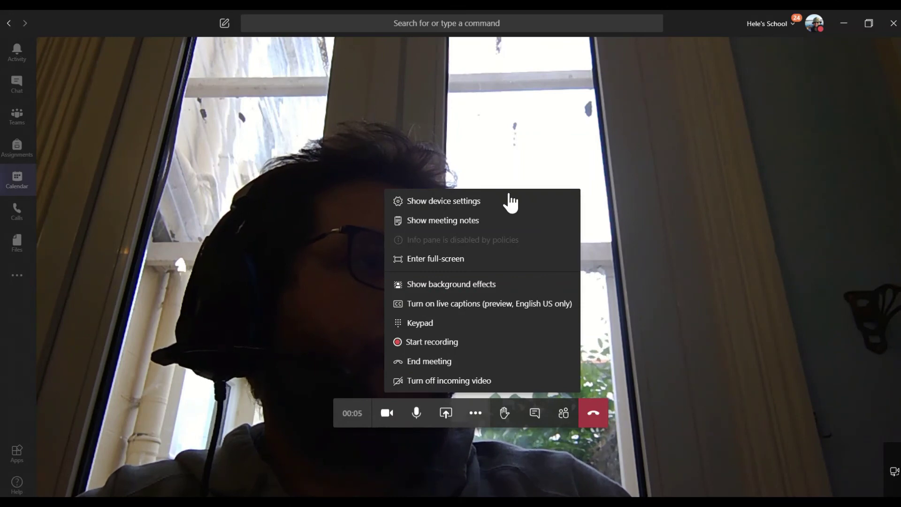
{"action": "left_click", "coordinate": [593, 416]}
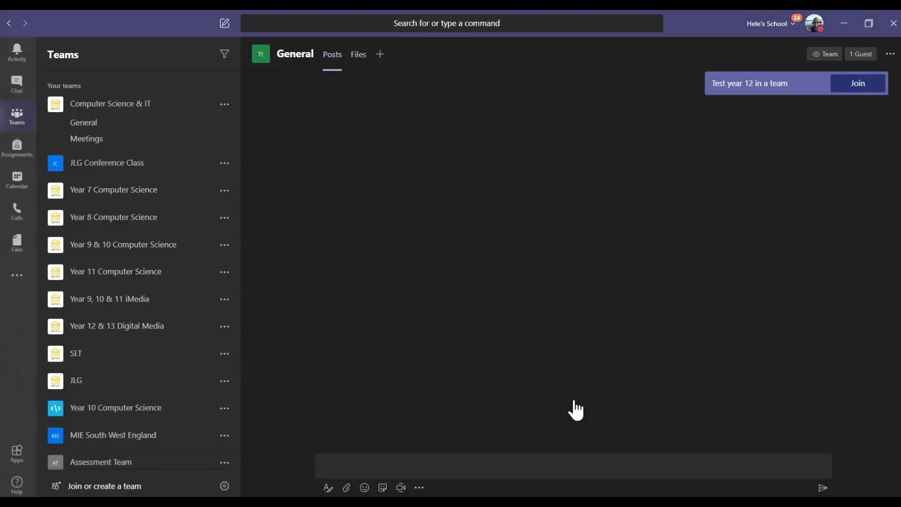